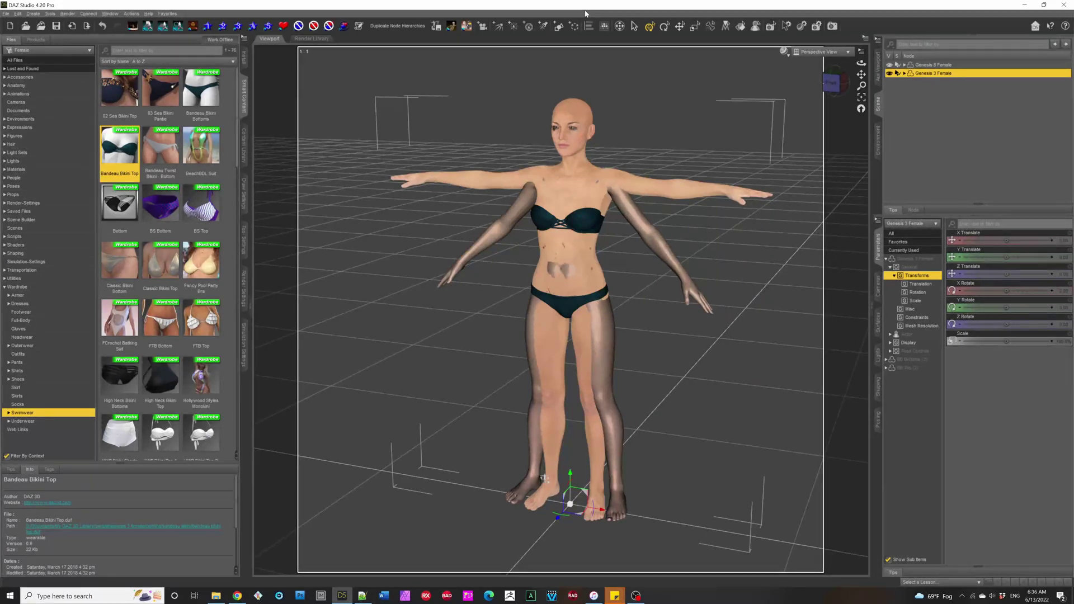
Step: Show the Archery Animations for Genesis 8 product contents in the Content Library
click(34, 40)
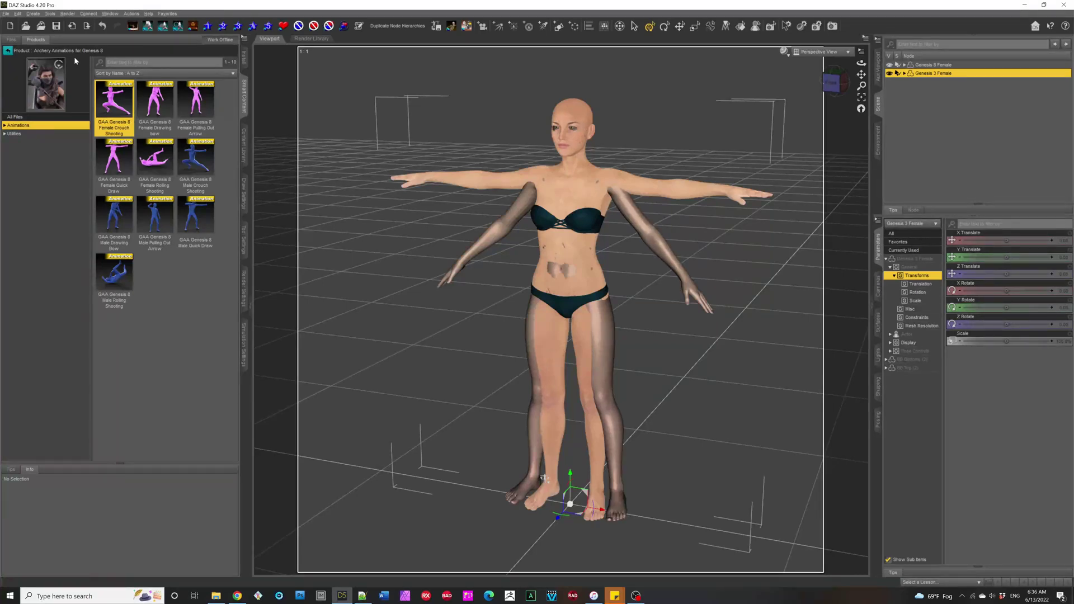
Step: Run the RUN FIRST Prepare Female Animation script on the Genesis 8 Female
click(932, 65)
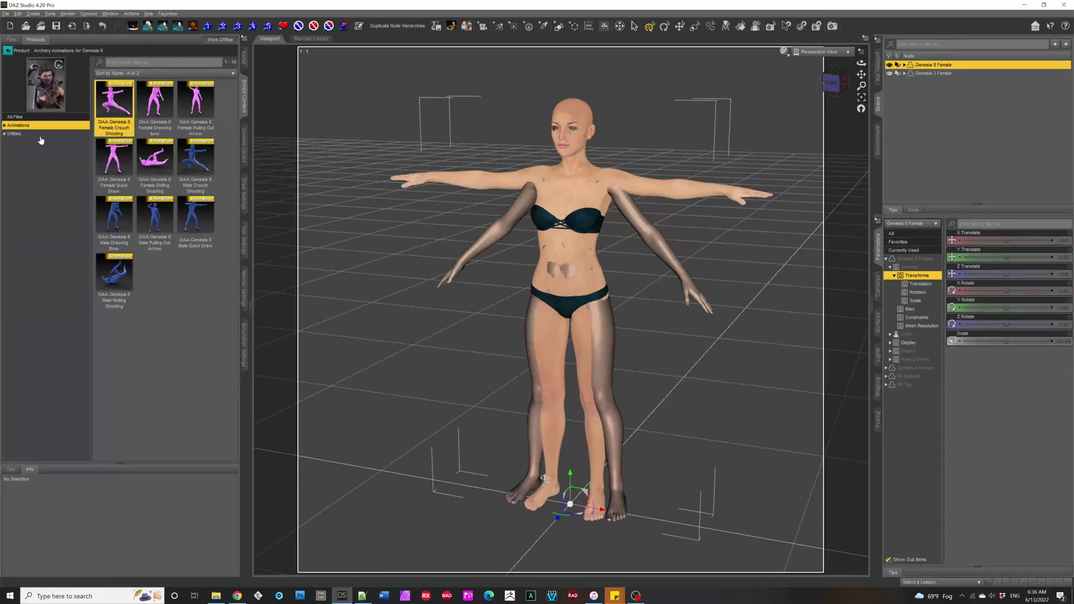
click(20, 132)
double_click(114, 105)
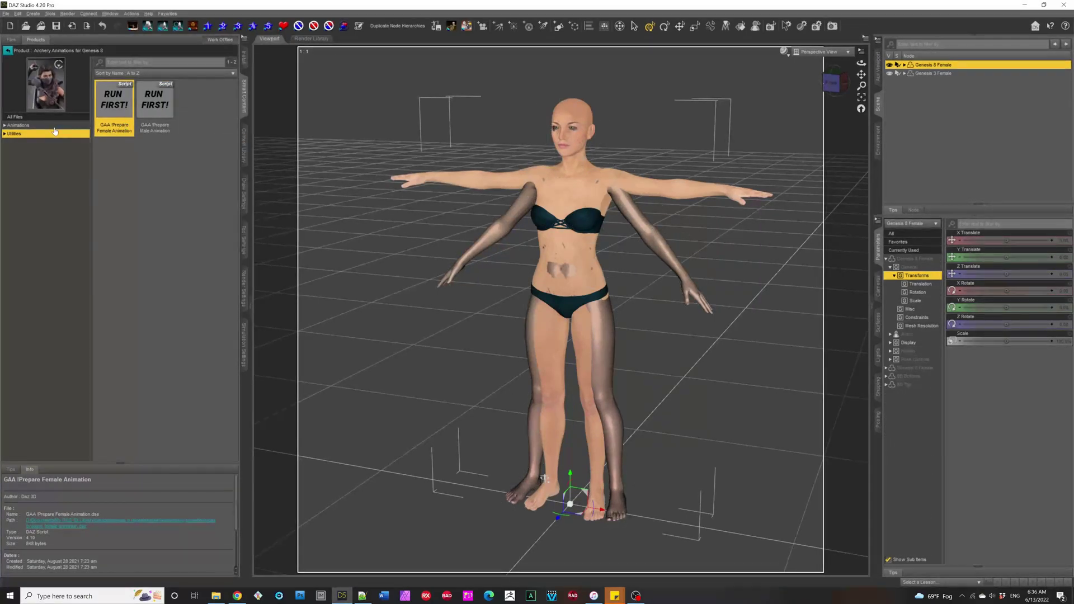
Step: Load the Female Crouch Shooting preset onto Genesis 8 Female, extending the timeline to fit all frames
click(34, 125)
double_click(120, 104)
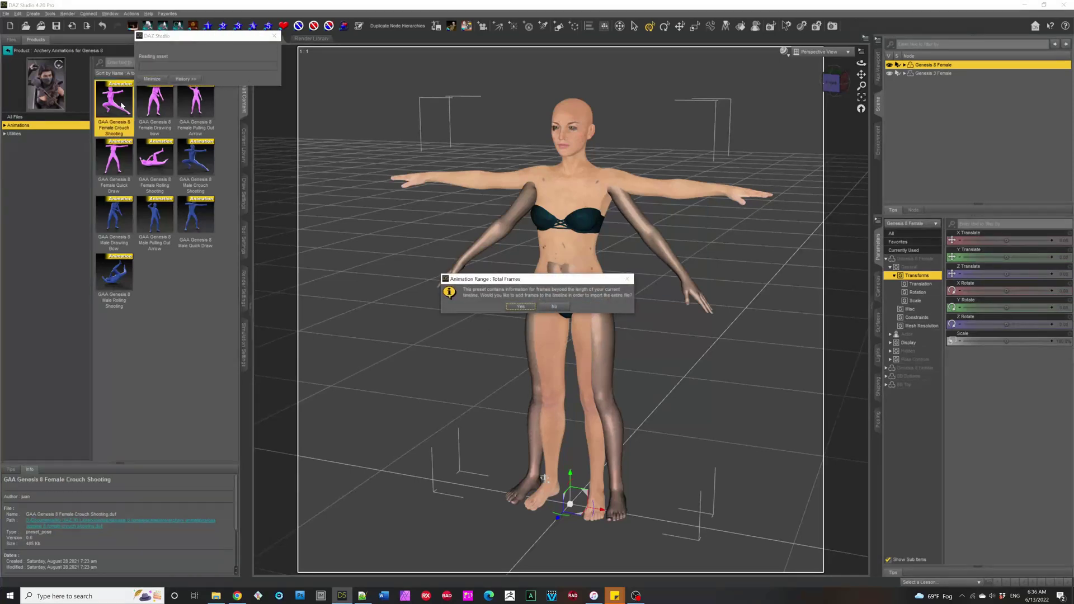
click(520, 307)
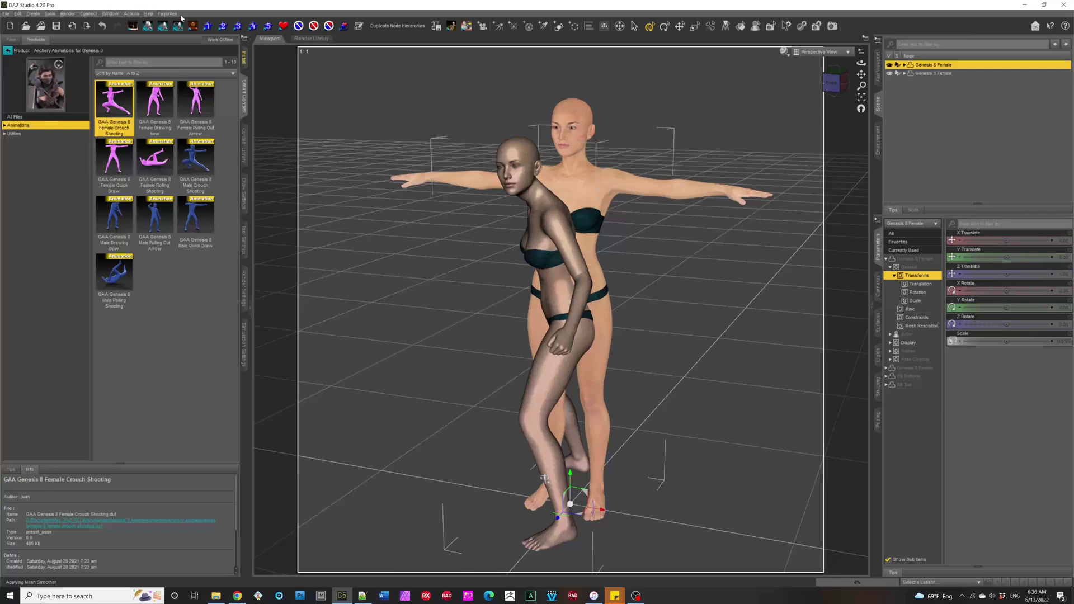
Step: Show the Timeline pane via Window > Panes and play the crouch-shooting animation
click(110, 14)
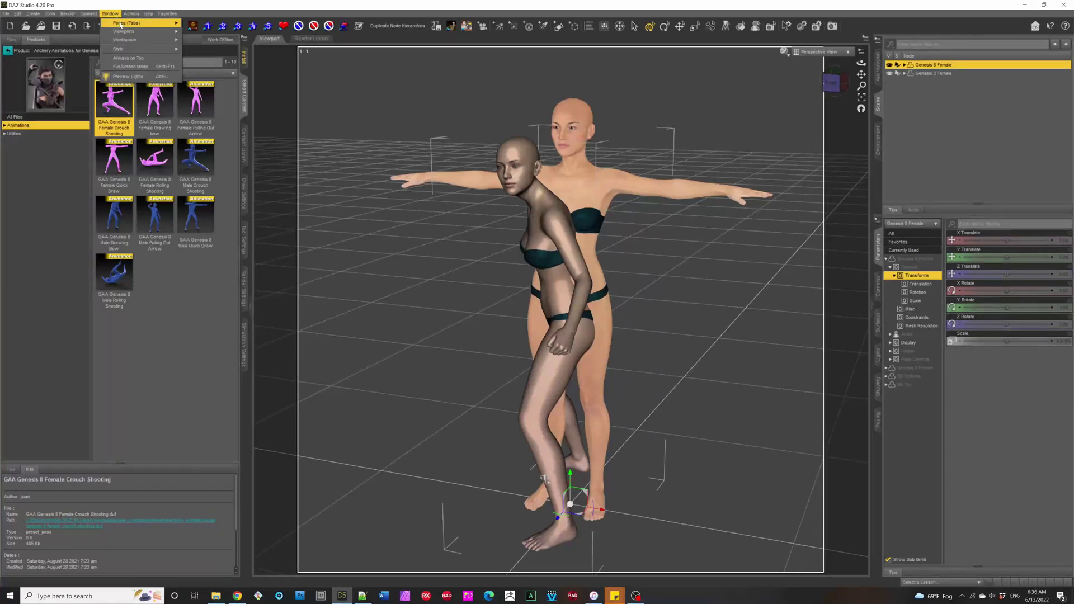
mouse_move(126, 21)
click(217, 416)
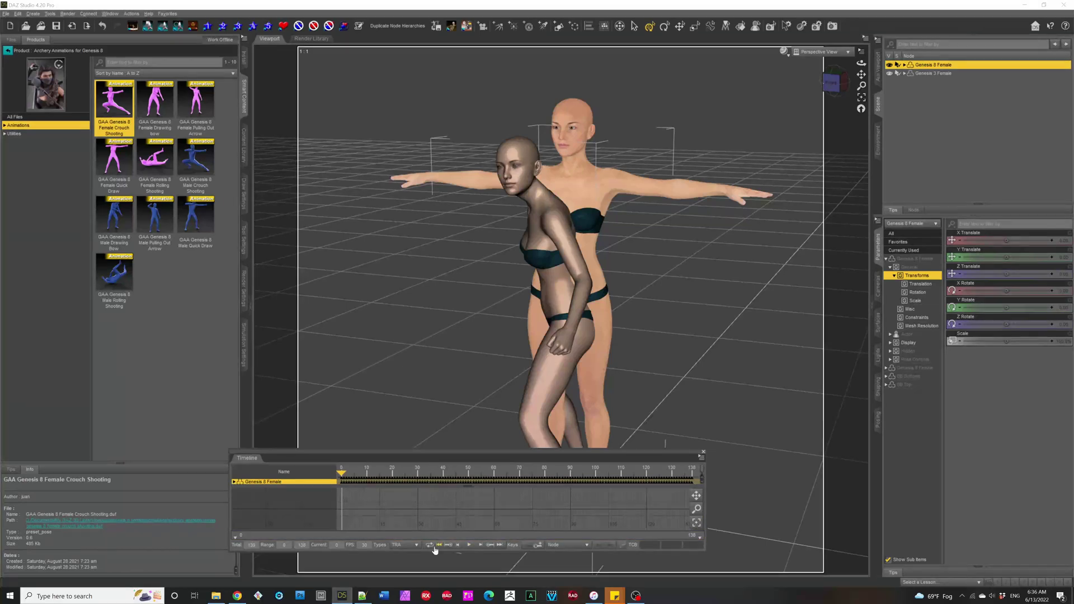
click(468, 548)
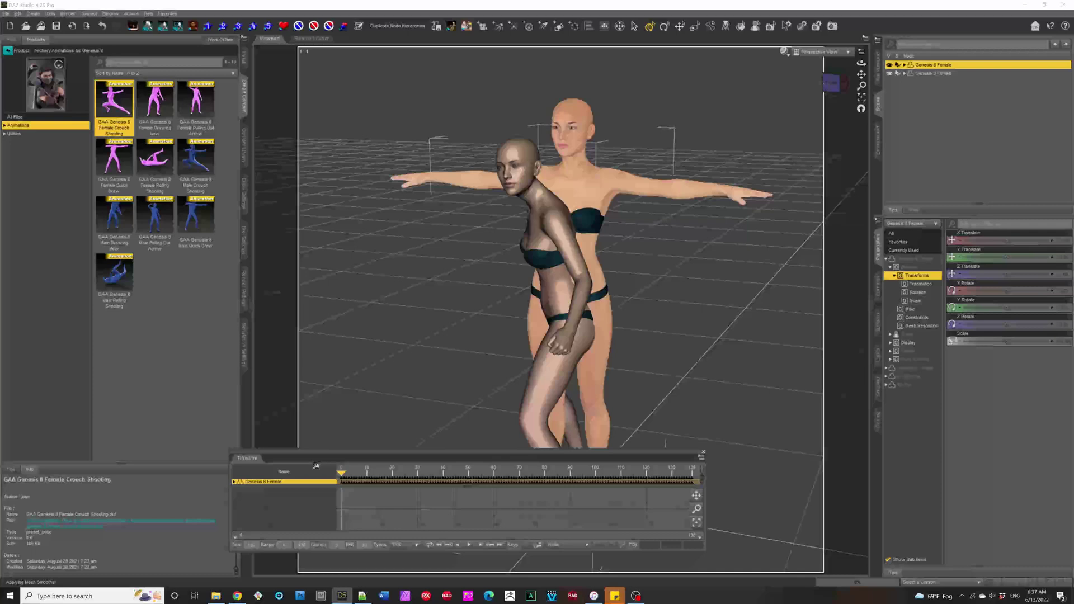
Step: Run the Prepare Female Animation script on the Genesis 3 Female figure
click(937, 74)
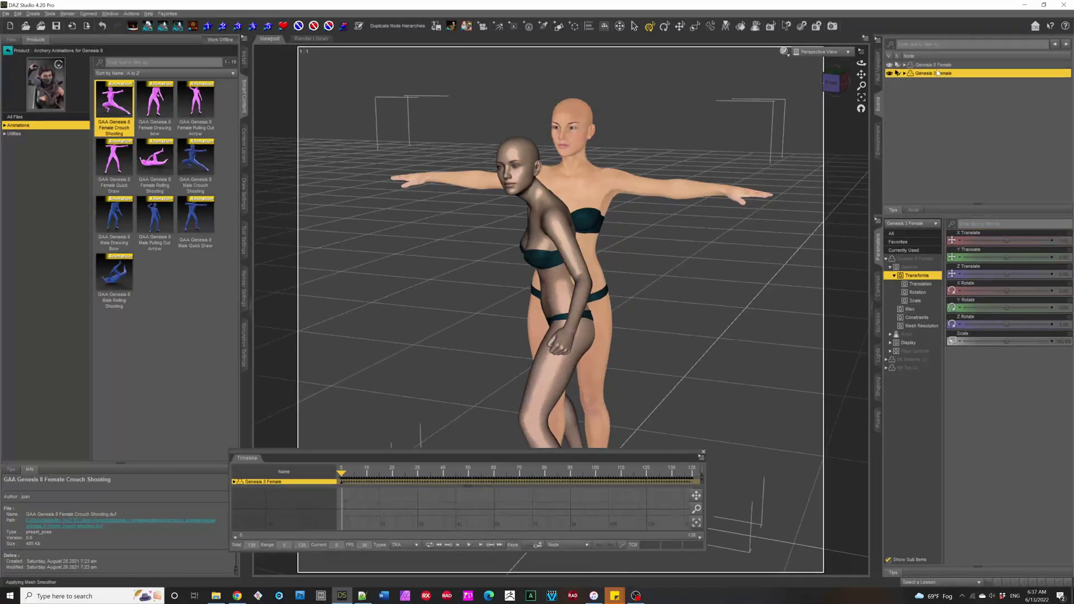
click(20, 133)
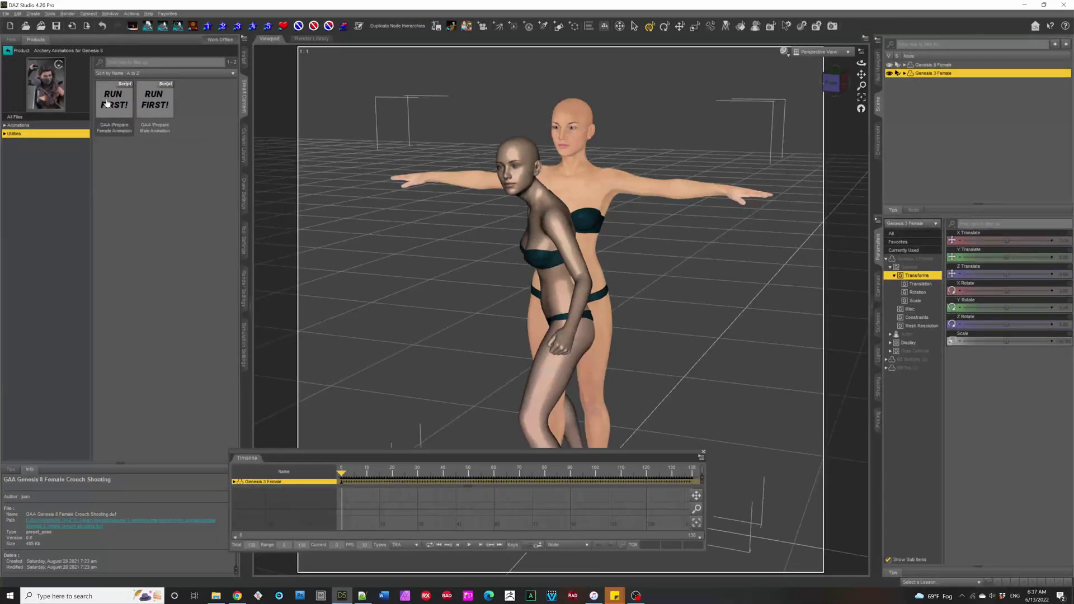
double_click(114, 101)
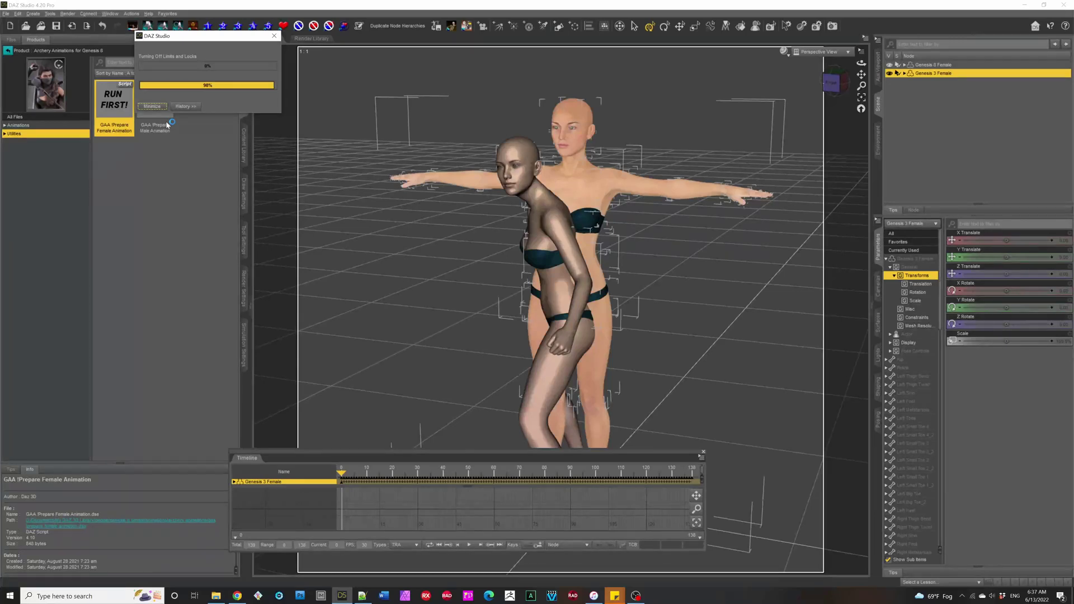
Step: Load Female Crouch Shooting onto Genesis 3 Female and play it while orbiting around the figure
click(46, 129)
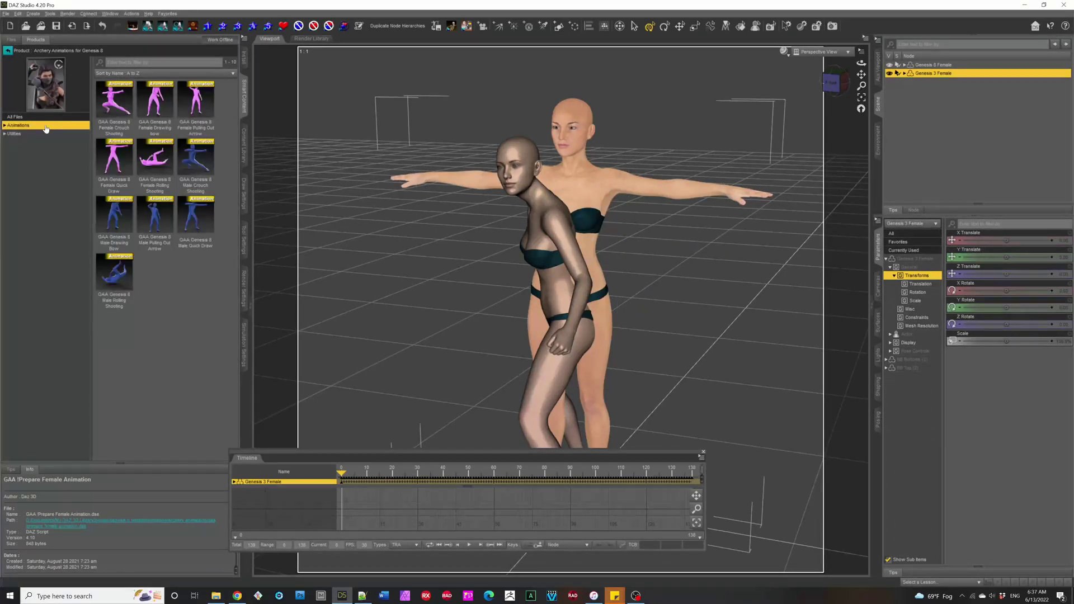
double_click(118, 101)
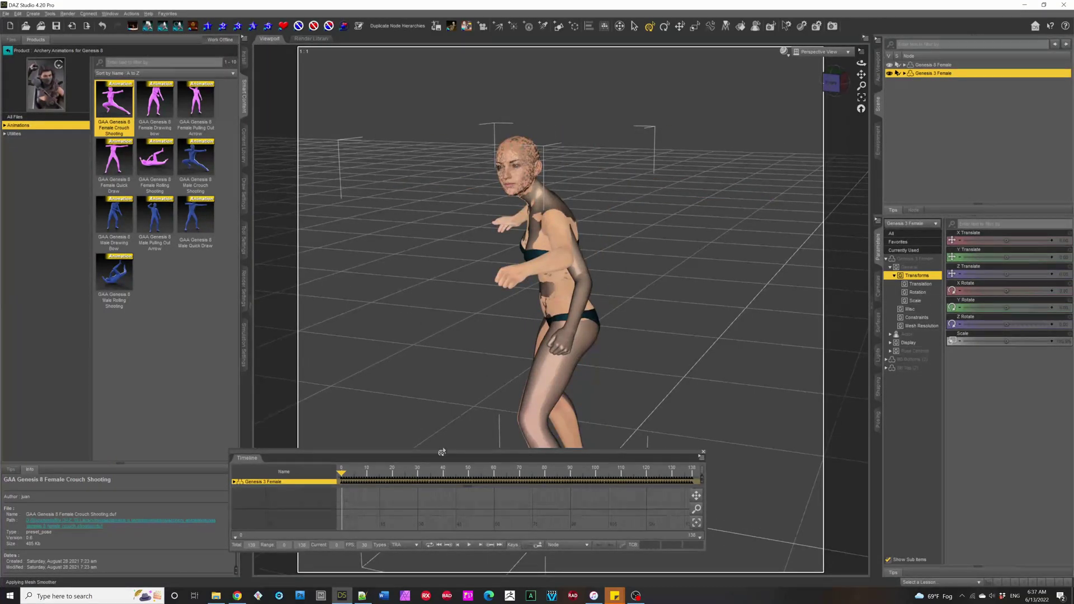
click(467, 547)
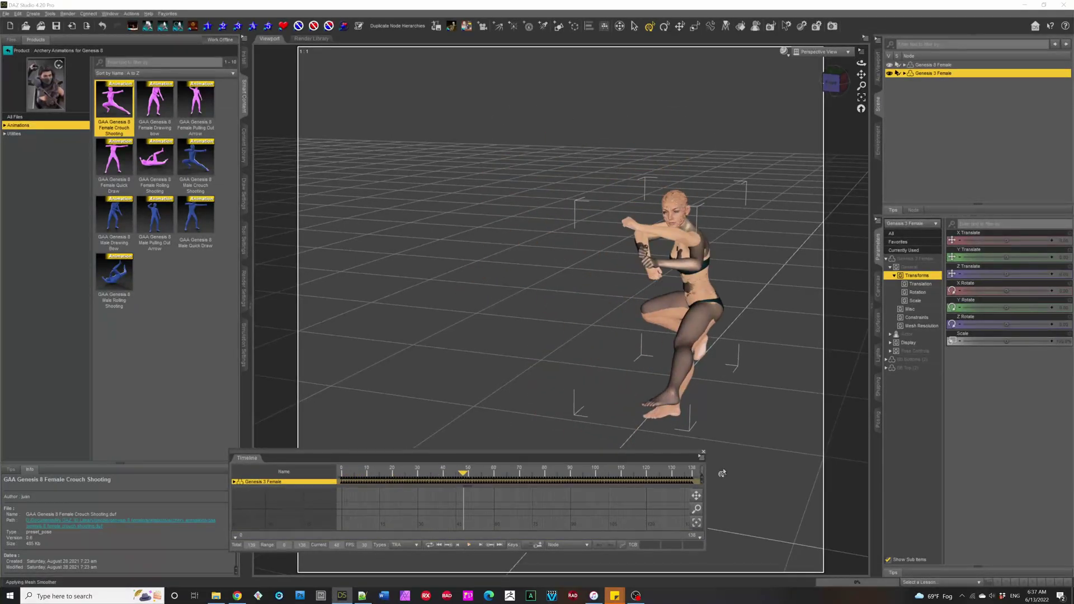
mouse_move(822, 84)
mouse_down()
mouse_move(789, 84)
mouse_move(834, 82)
mouse_up()
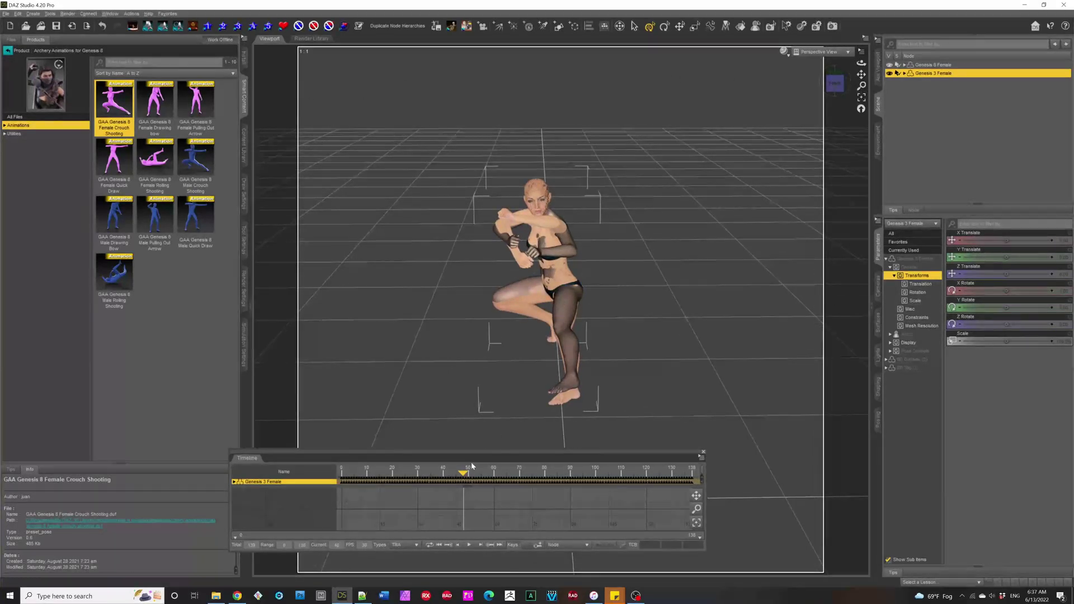
Step: Rewind to the first frame and undo the crouch animation on Genesis 3 Female
double_click(156, 100)
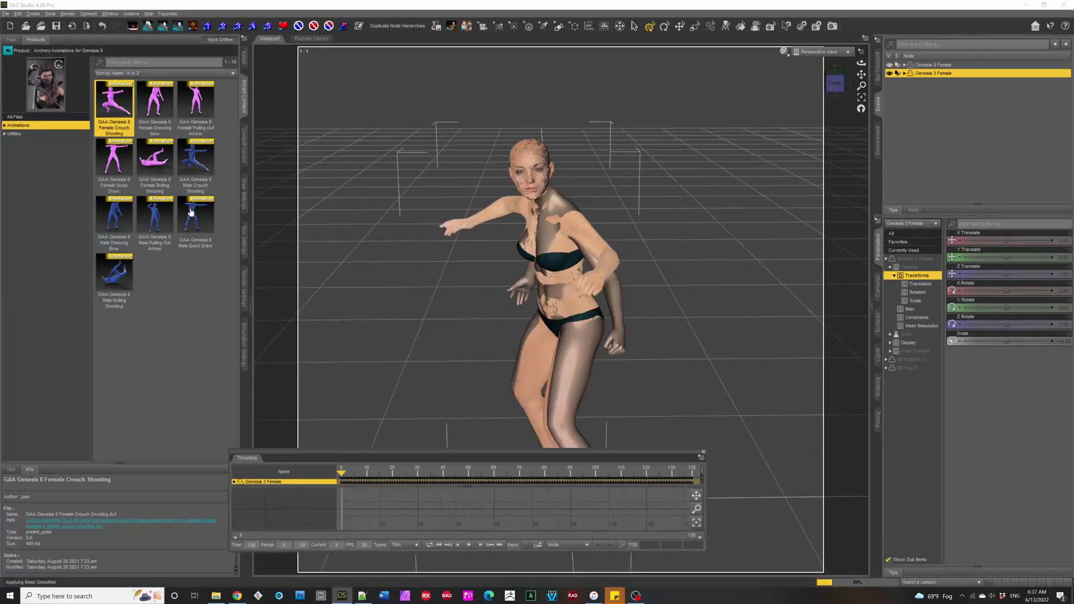
click(18, 13)
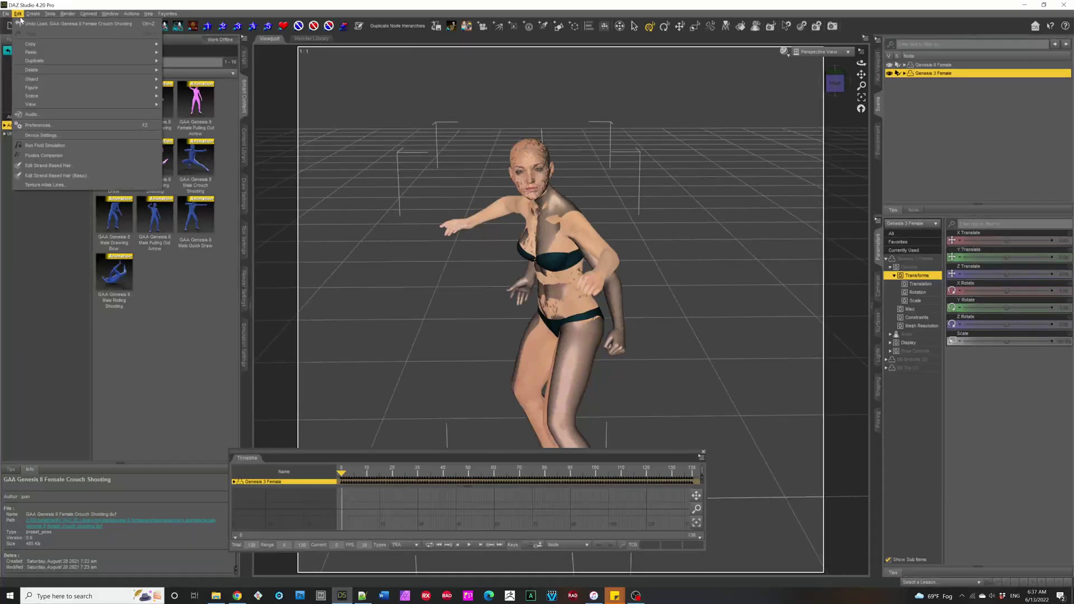
click(24, 24)
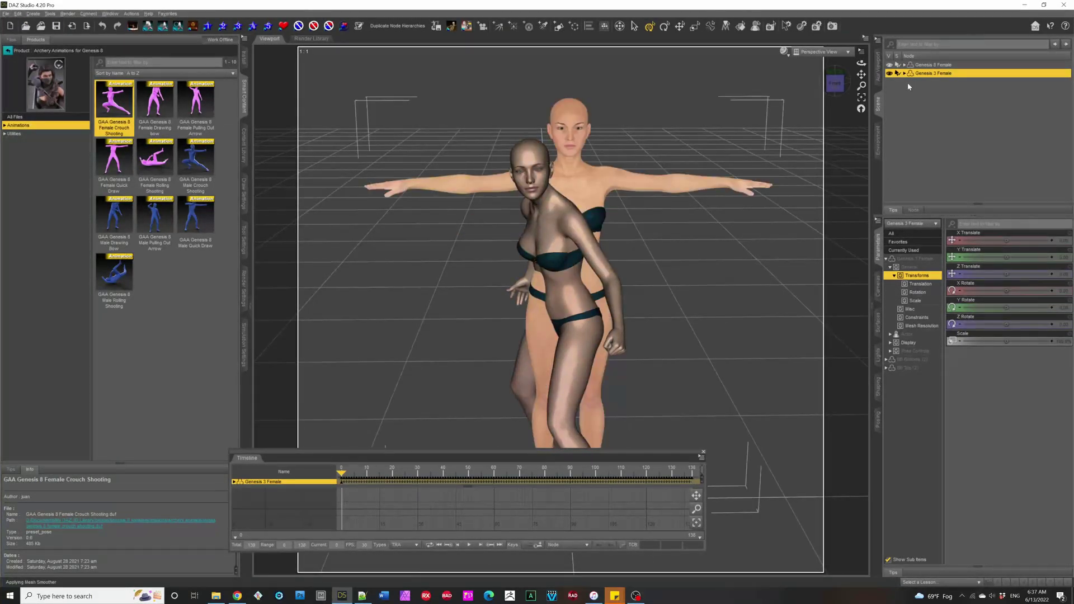
Step: Load the Bone Minion Genesis 8 Female rig from the Bone Minion folder
click(244, 88)
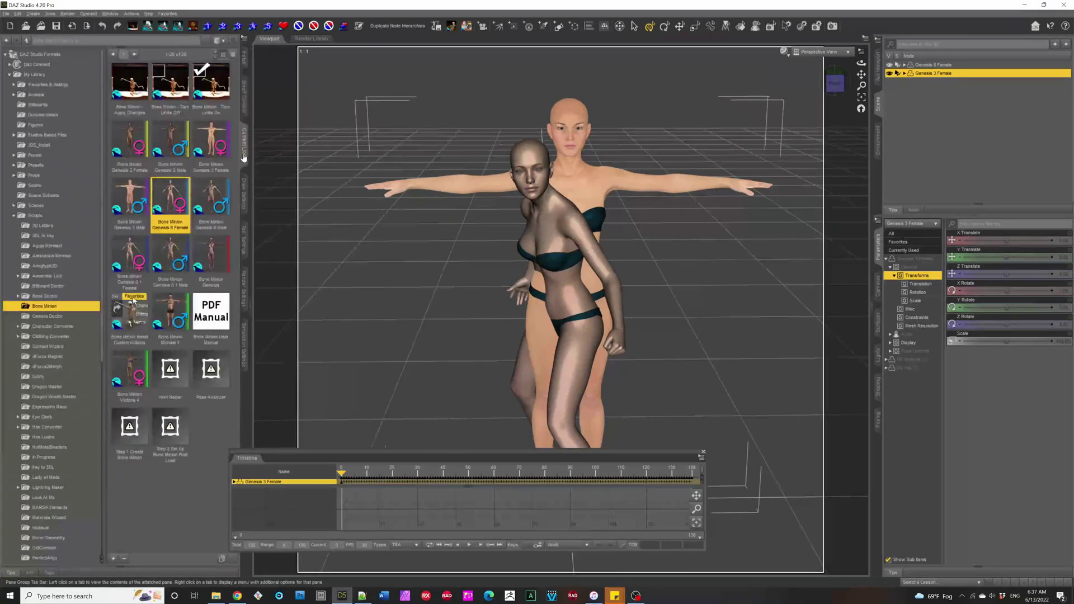
double_click(168, 212)
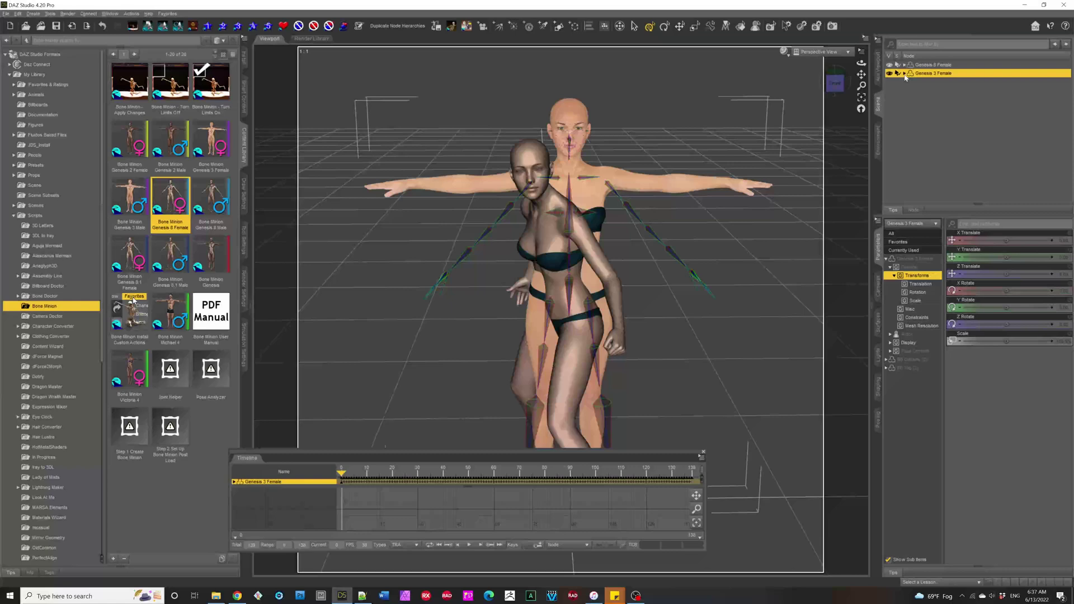
Step: Run the GAA !Prepare Female Animation utility from the archery product's Utilities
click(243, 108)
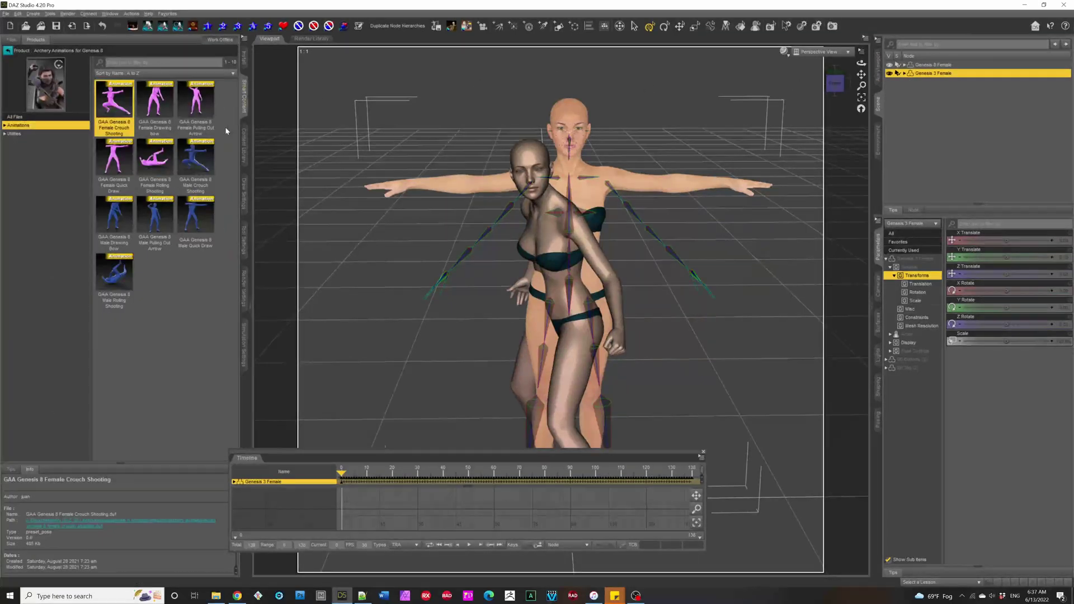
click(61, 135)
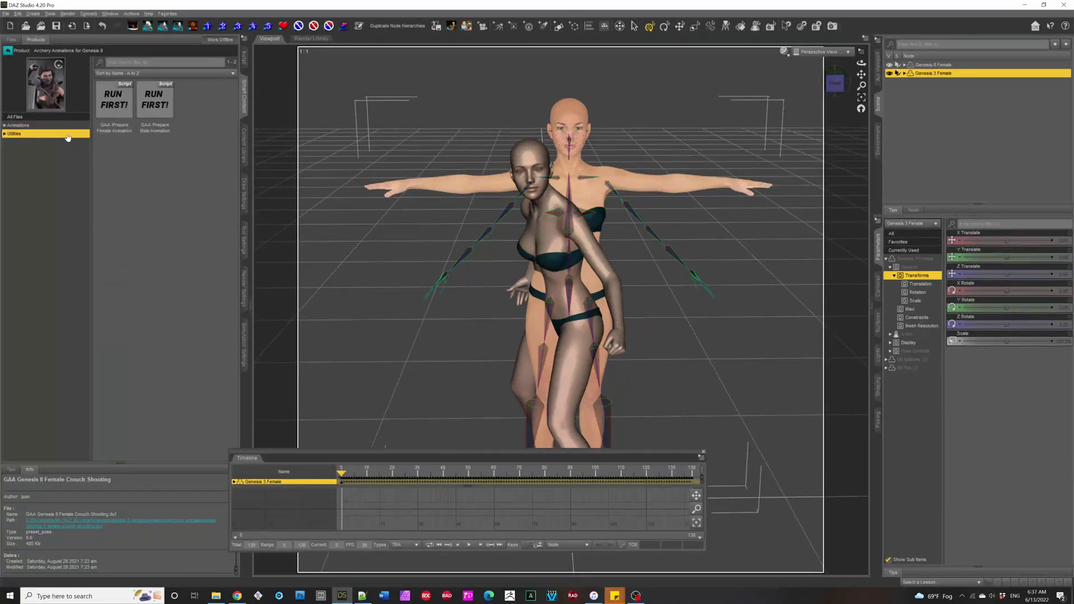
double_click(123, 101)
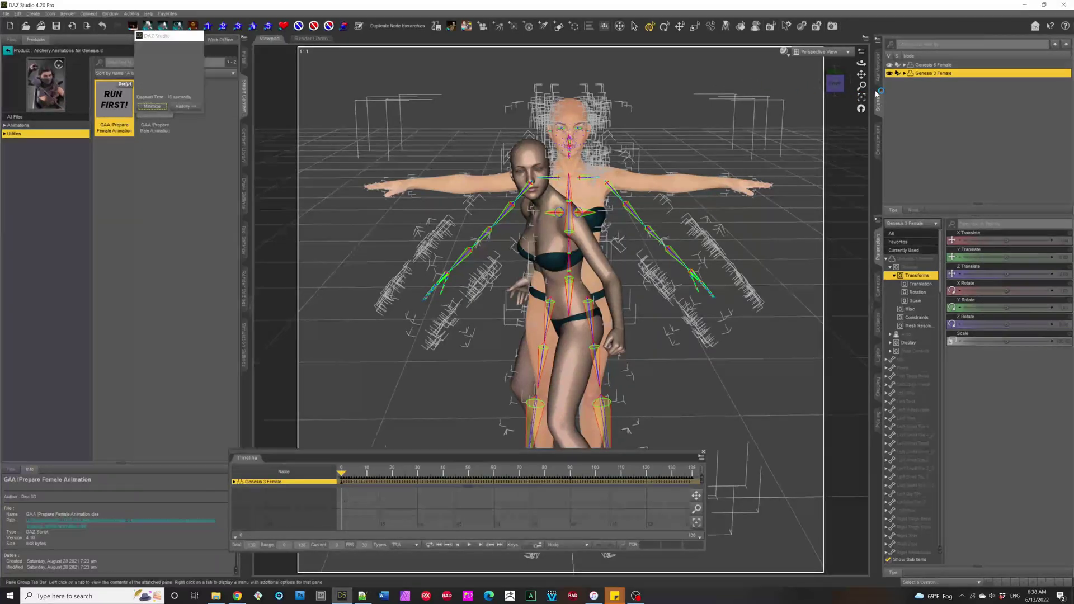
Step: Expand Genesis 3 Female in the Scene pane and select the Genesis 8 Female Bone Minion
click(904, 73)
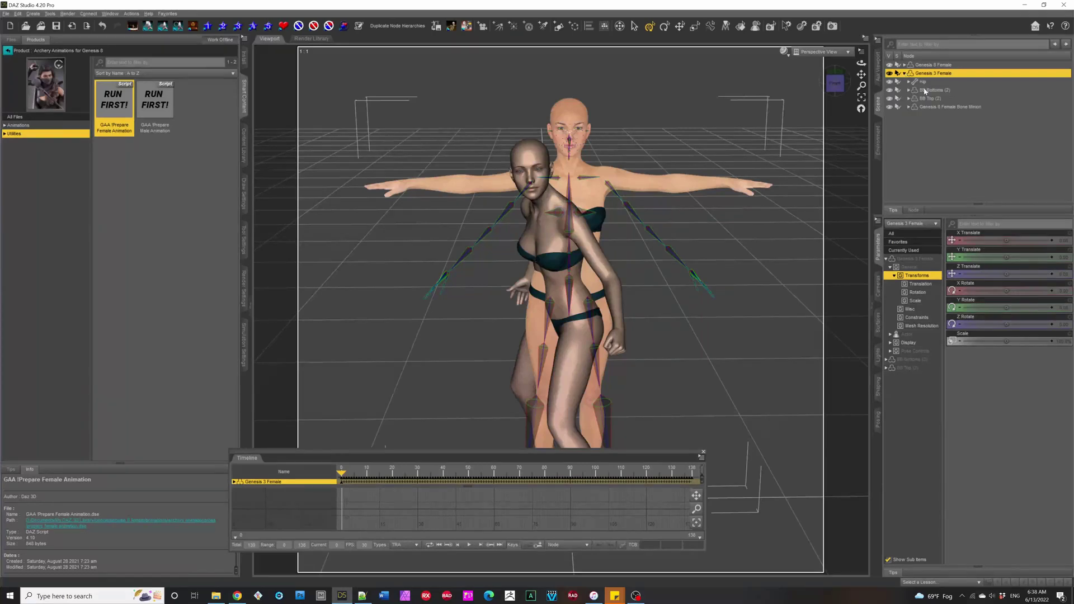
click(948, 108)
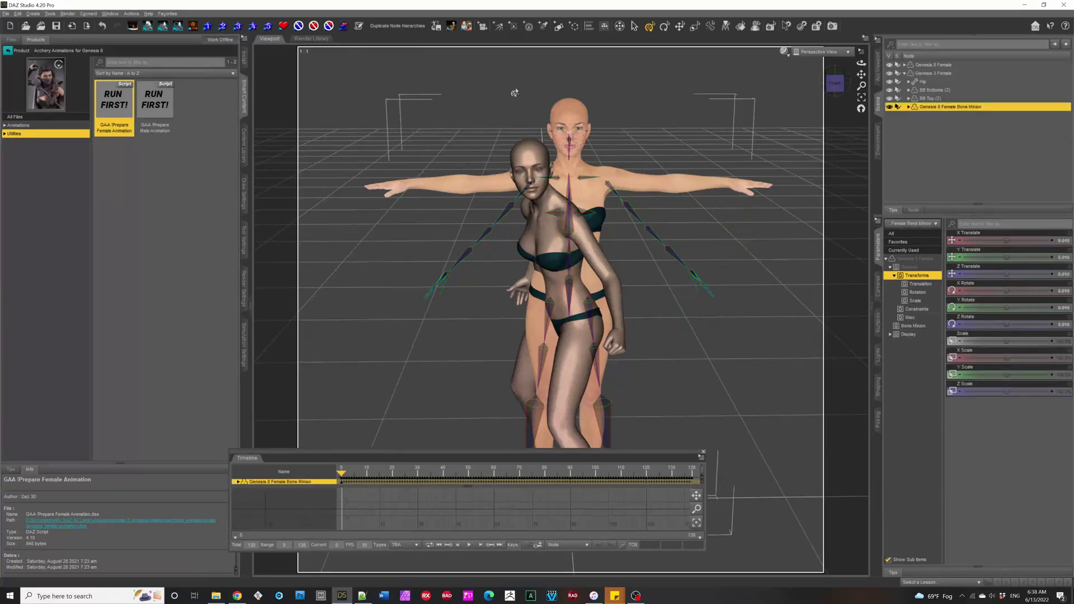
Step: Apply GAA Genesis 8 Female Crouch Shooting to the Bone Minion and start playback
click(17, 125)
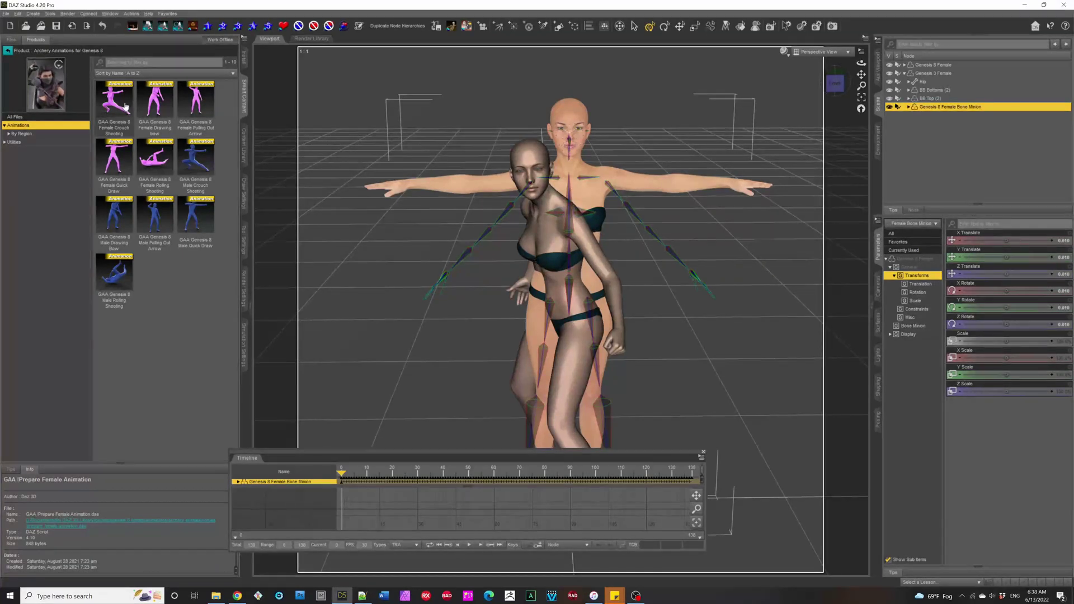
double_click(120, 103)
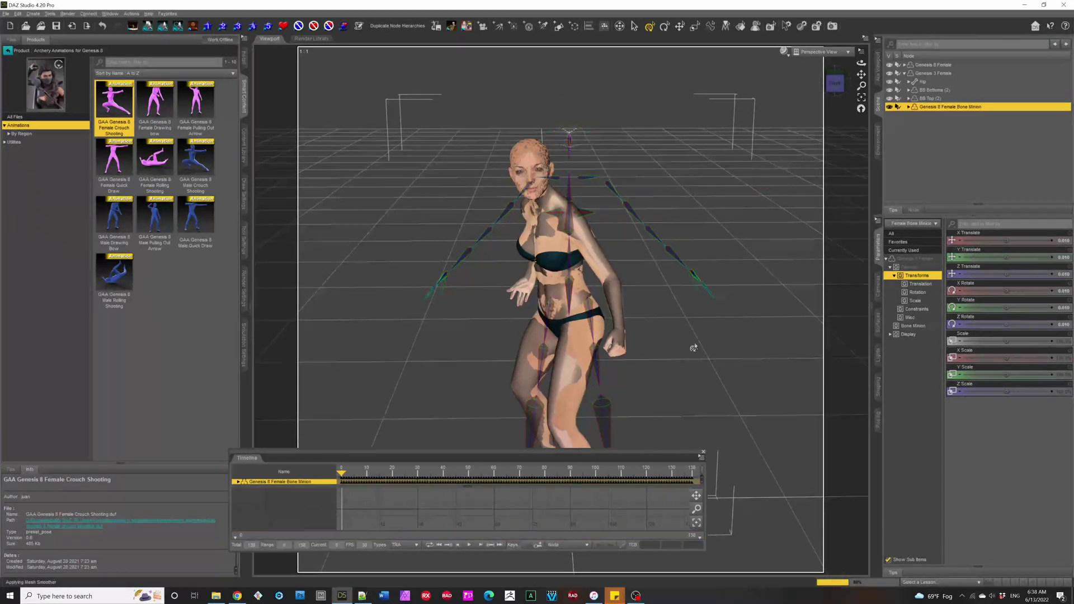
mouse_move(844, 91)
mouse_down()
mouse_move(805, 101)
mouse_move(818, 93)
mouse_up()
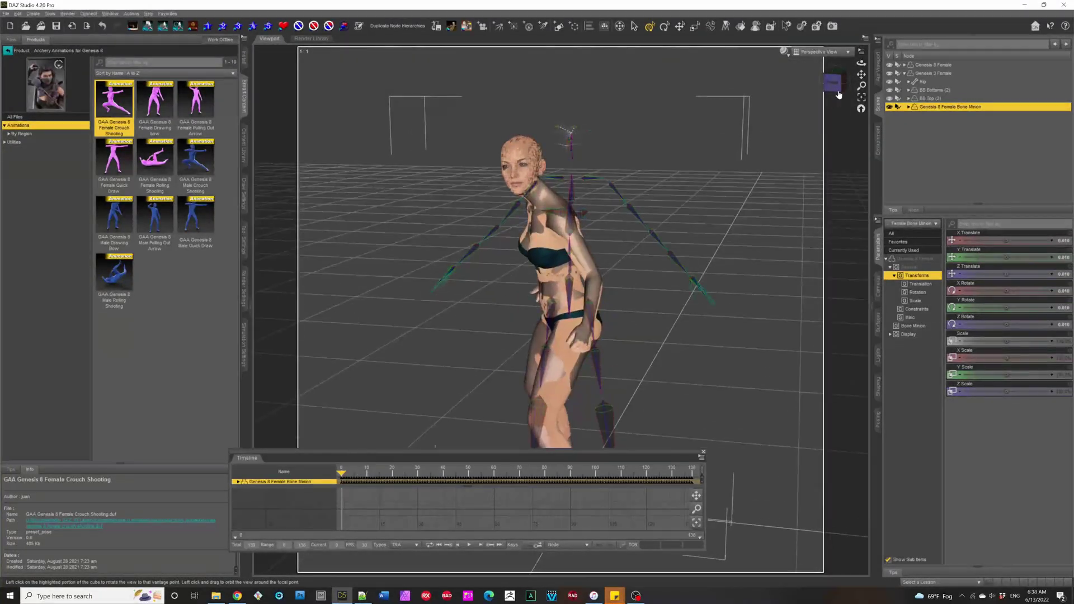
click(470, 546)
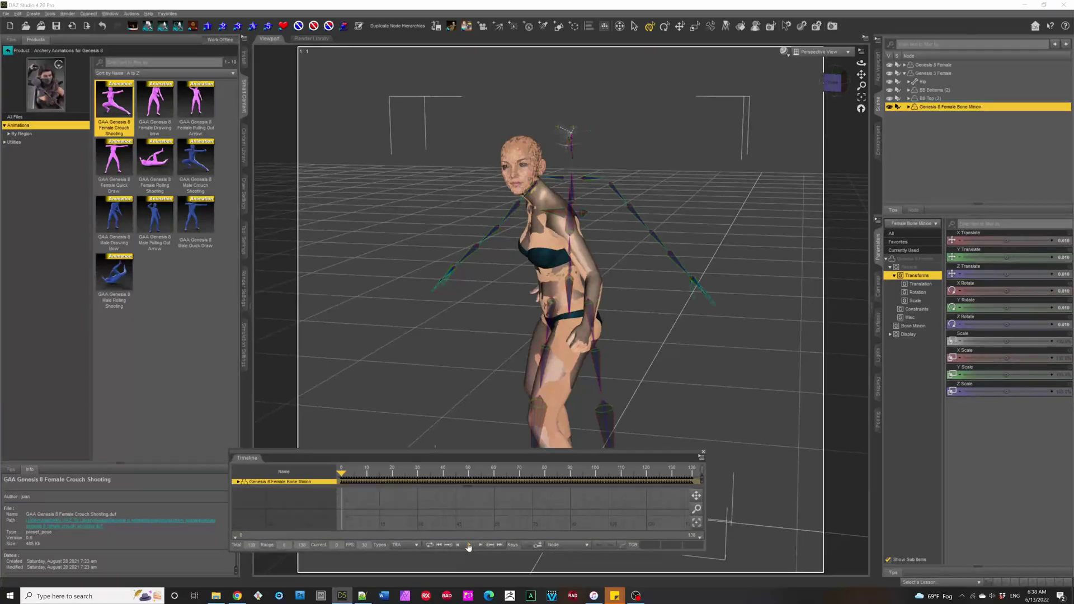
Step: Scrub through frames, pause and resume playback, rewind, and view the crouching figure from behind
click(530, 369)
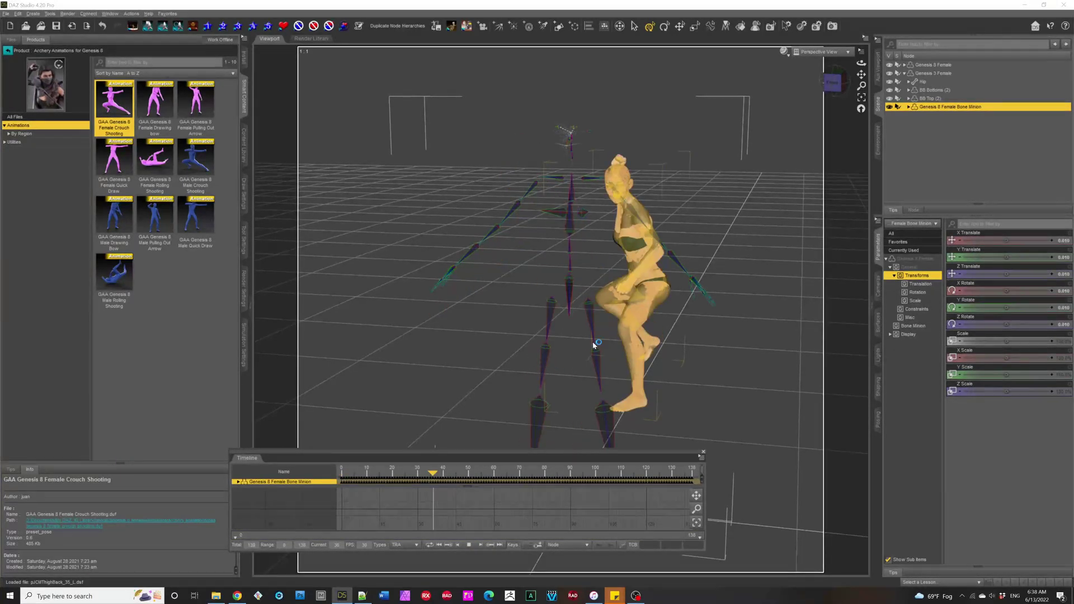
click(625, 472)
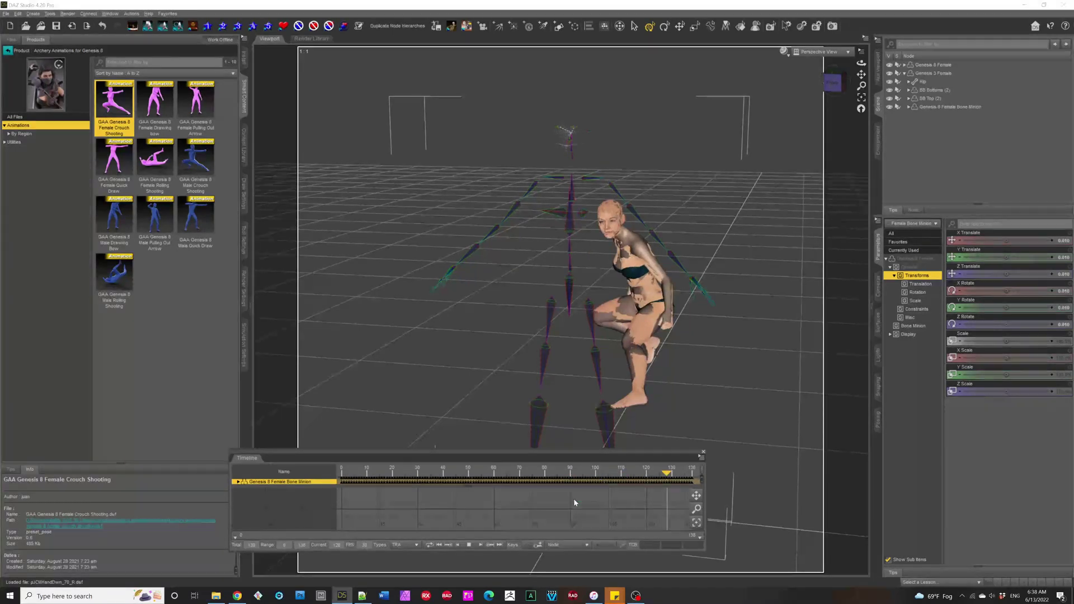
click(475, 544)
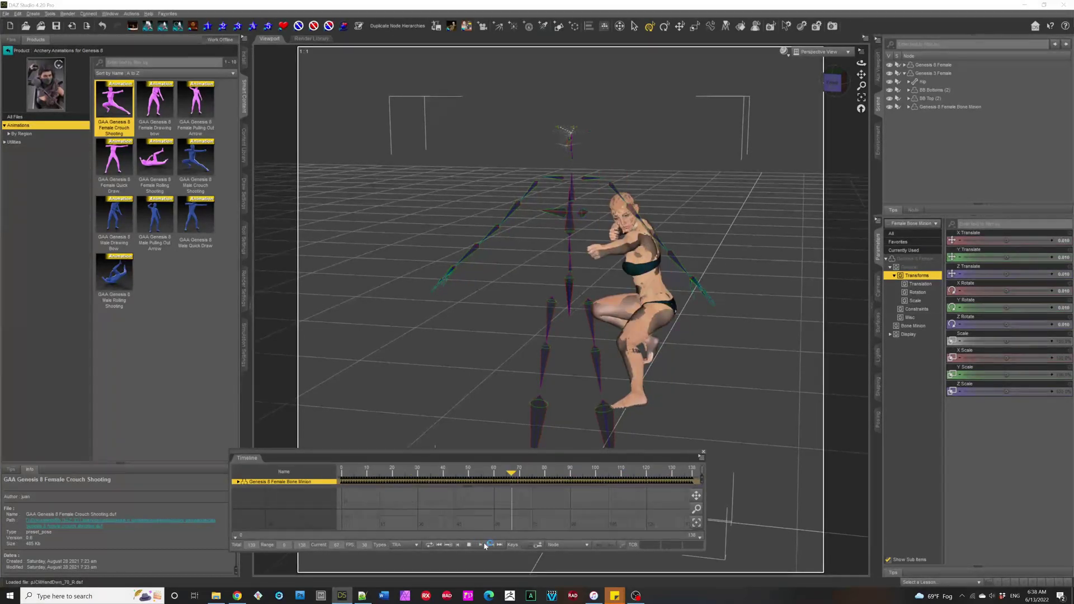
click(475, 544)
click(846, 91)
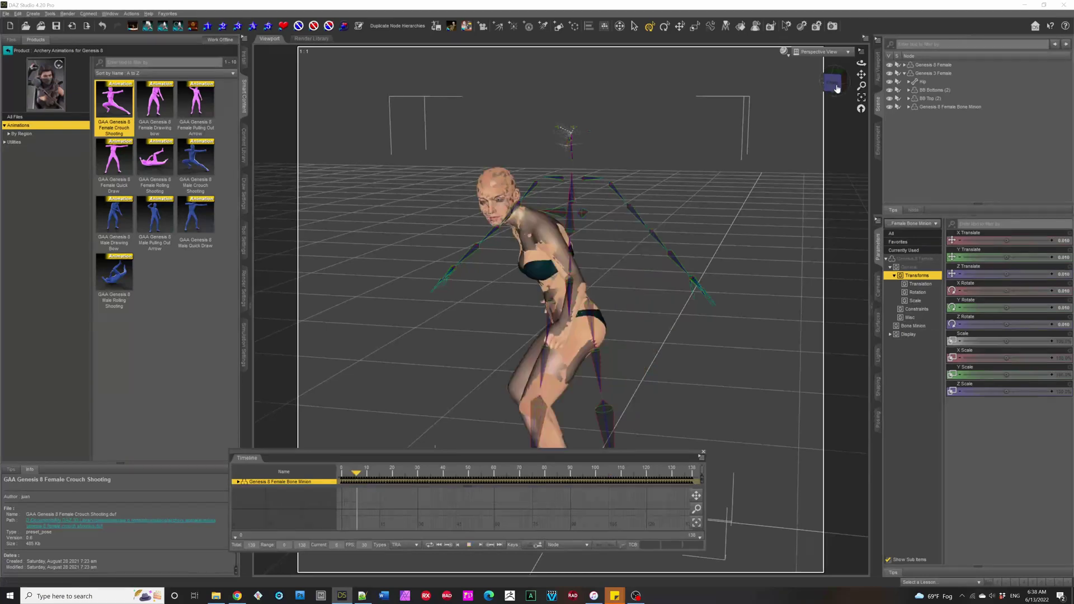
drag(834, 83, 831, 82)
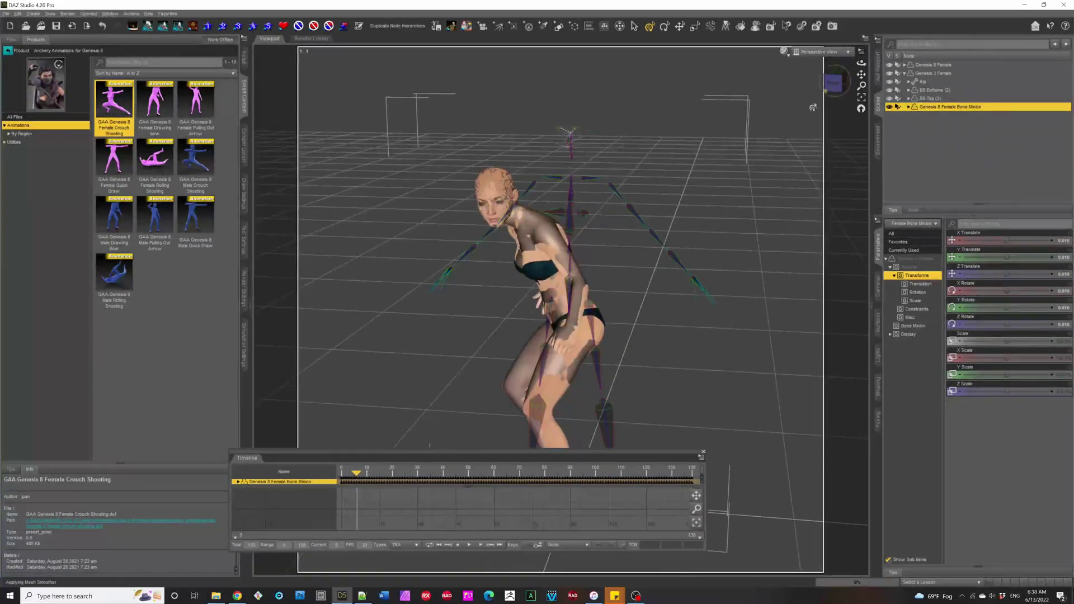